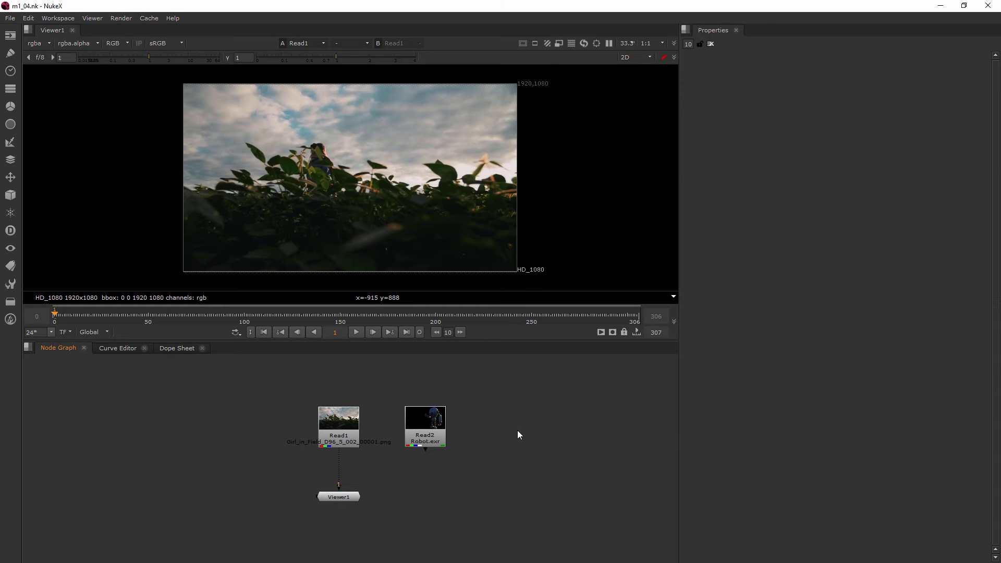
Step: Add a Merge node to the node graph
key("m")
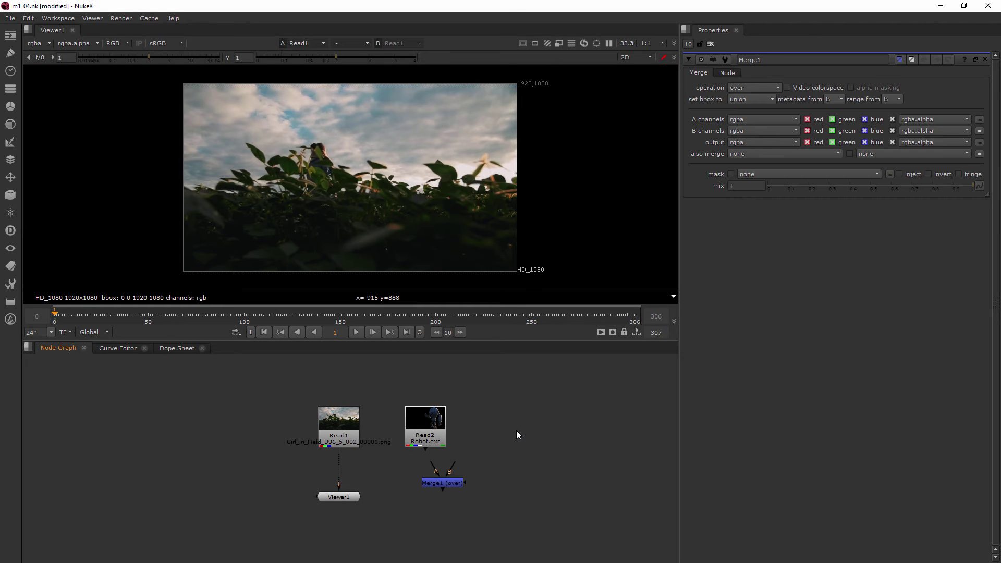
Step: Add two more Merge nodes, with the first one's output feeding the A input of the second
key("Tab")
type("merg")
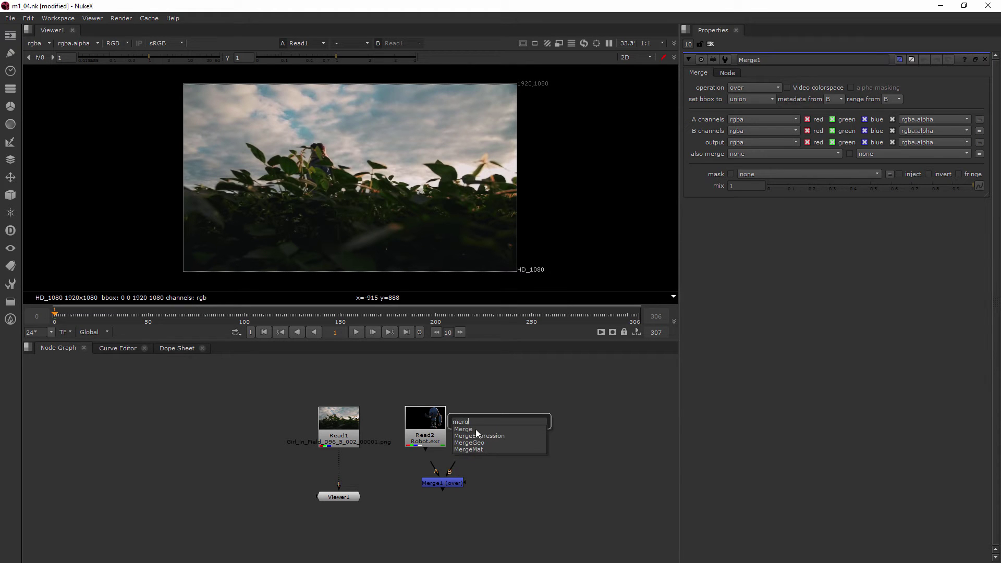
key("Return")
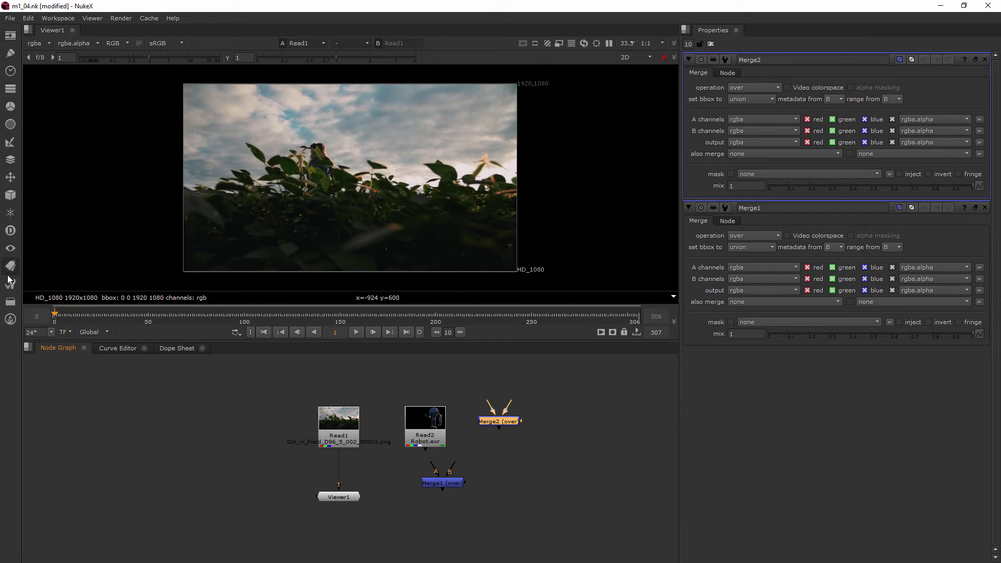
left_click(11, 161)
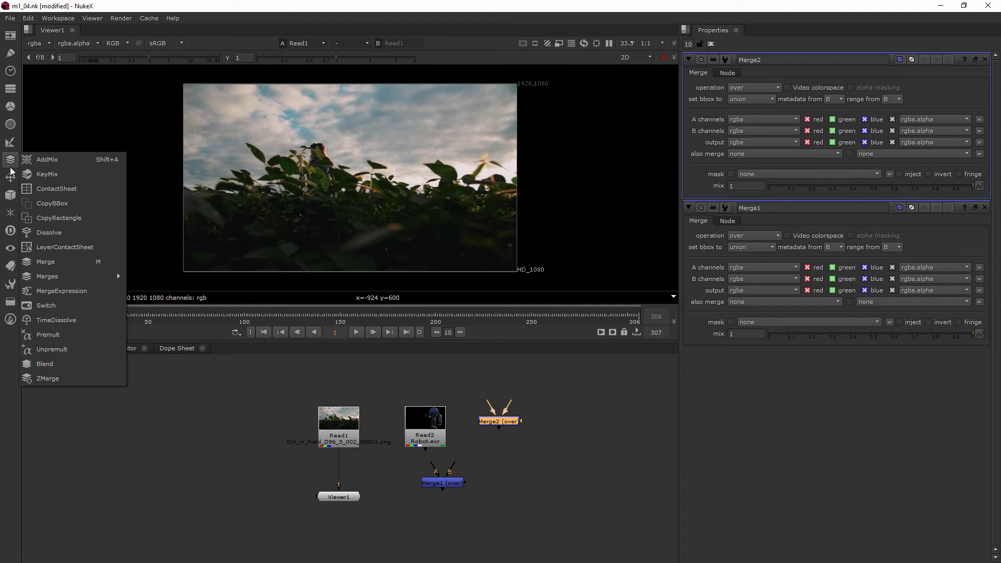
left_click(45, 263)
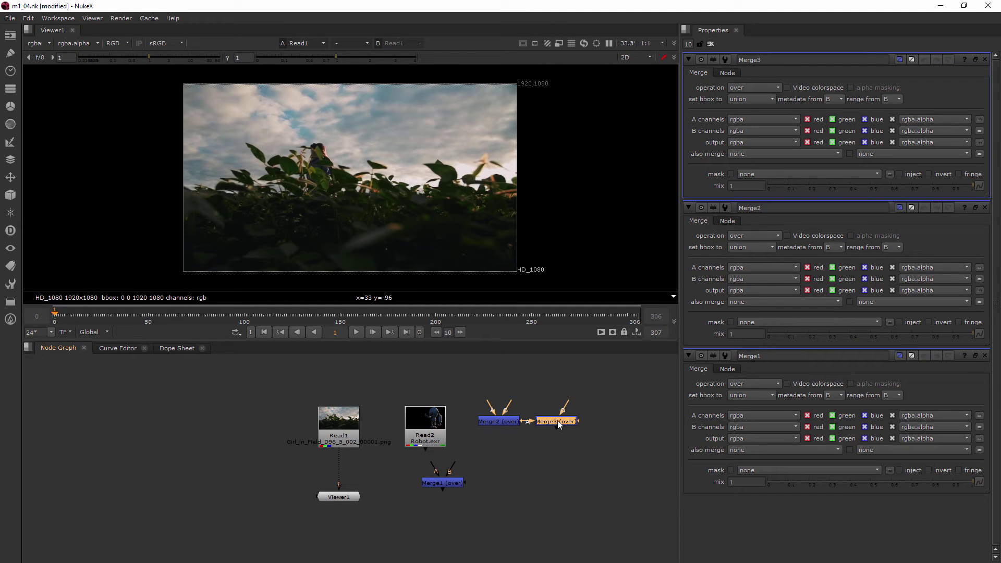
Step: Move the Merge3 node diagonally below Merge2, keeping the two connected
left_click(489, 421)
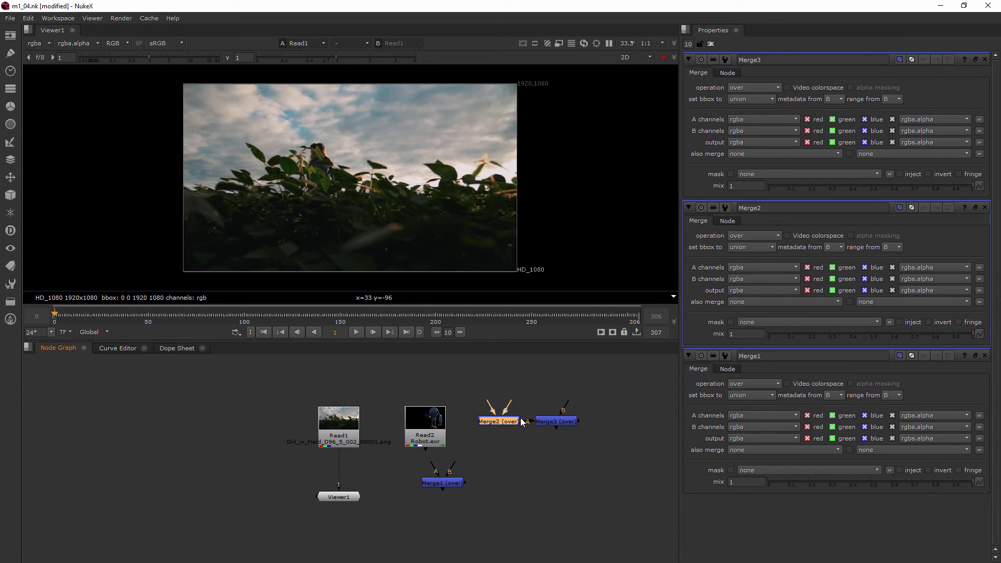
left_click_drag(549, 421, 525, 484)
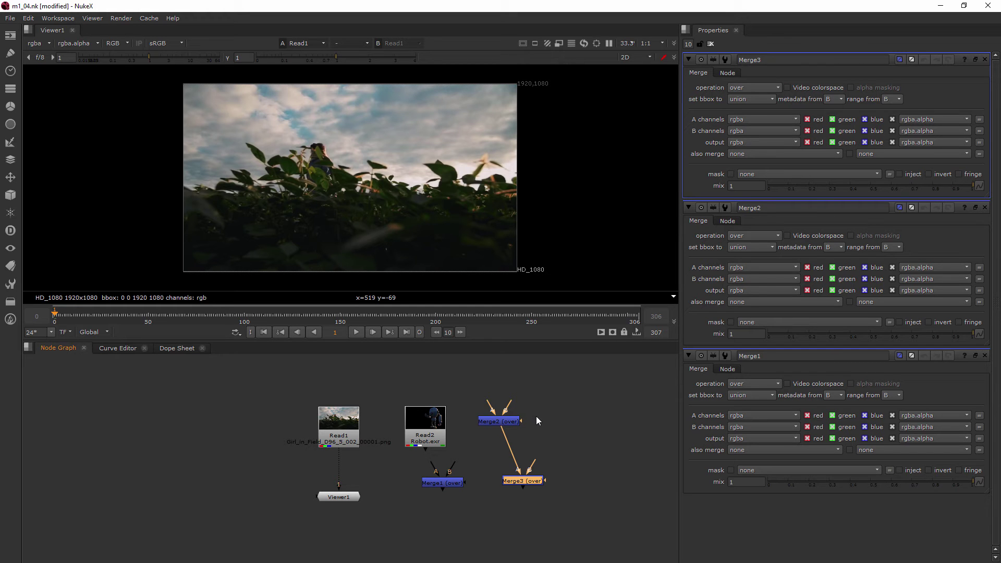
left_click(519, 421)
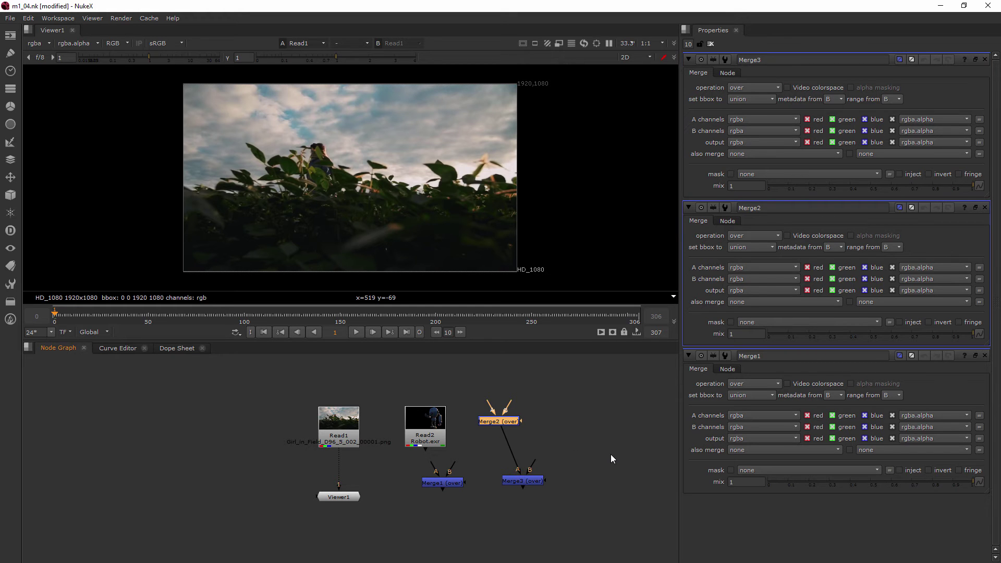
left_click_drag(527, 477, 523, 456)
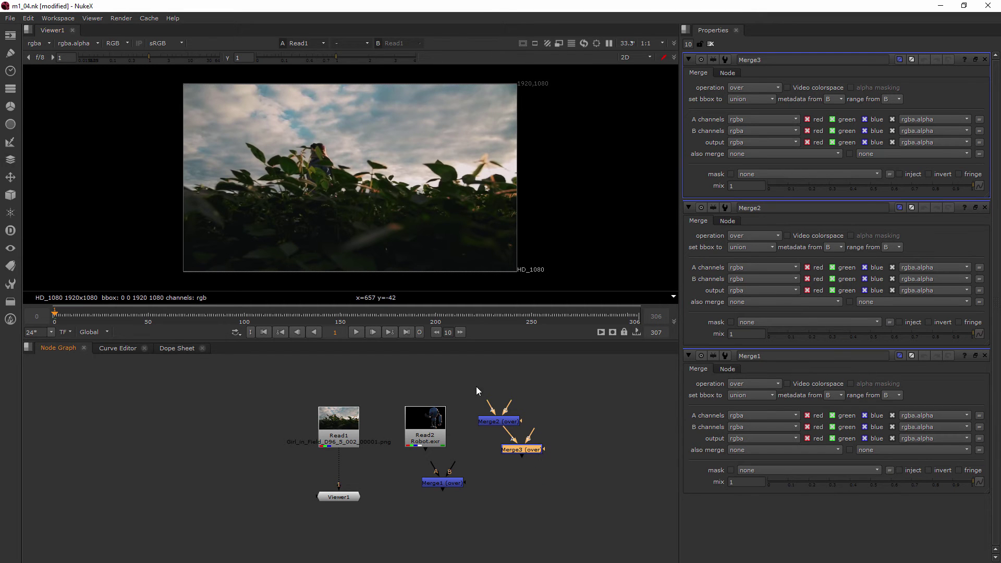
Step: Add a fourth Merge node fed by Merge3 and place it below that node
left_click(11, 160)
left_click(81, 260)
left_click_drag(591, 455, 554, 498)
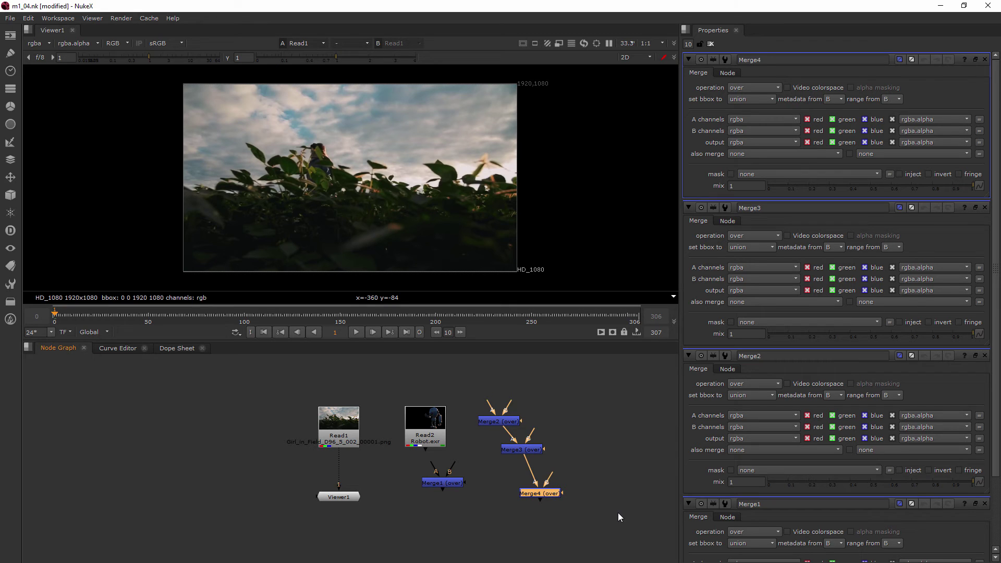
Step: Delete the three chained nodes Merge2, Merge3 and Merge4 from the node graph
left_click_drag(602, 389, 472, 513)
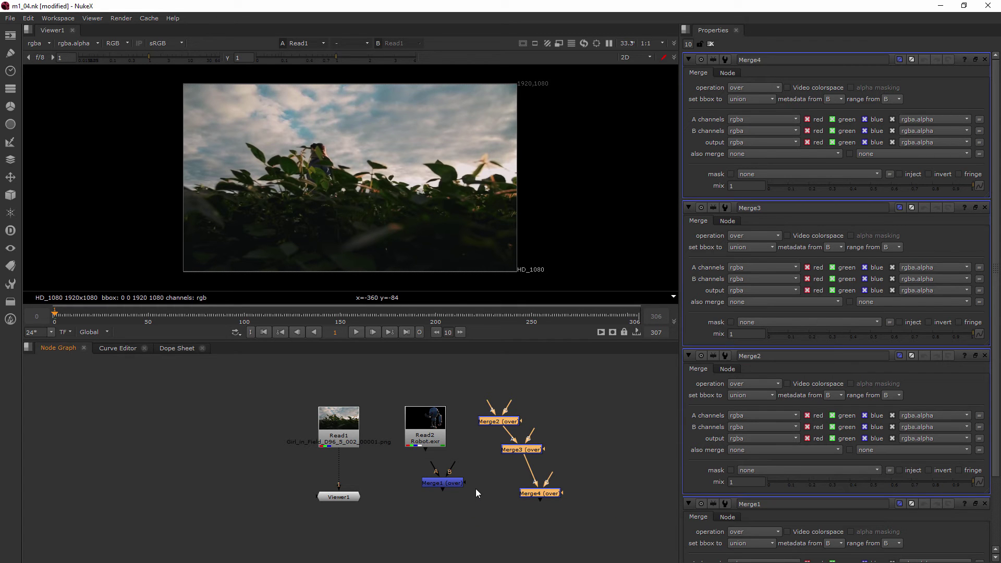
left_click_drag(619, 371, 472, 527)
key("Delete")
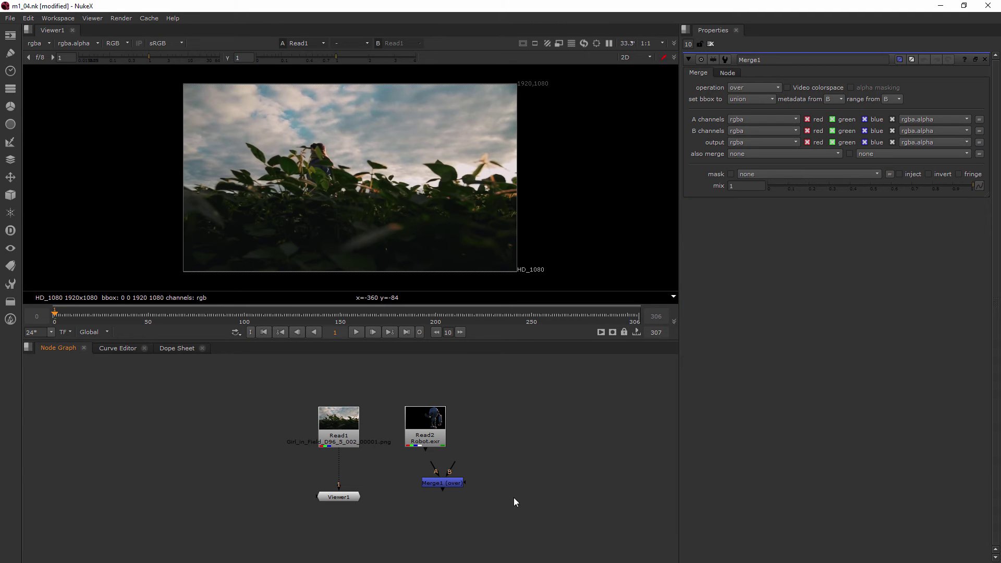
Step: Move the Merge1 node below and between the Read1 and Read2 nodes
left_click_drag(448, 482, 436, 486)
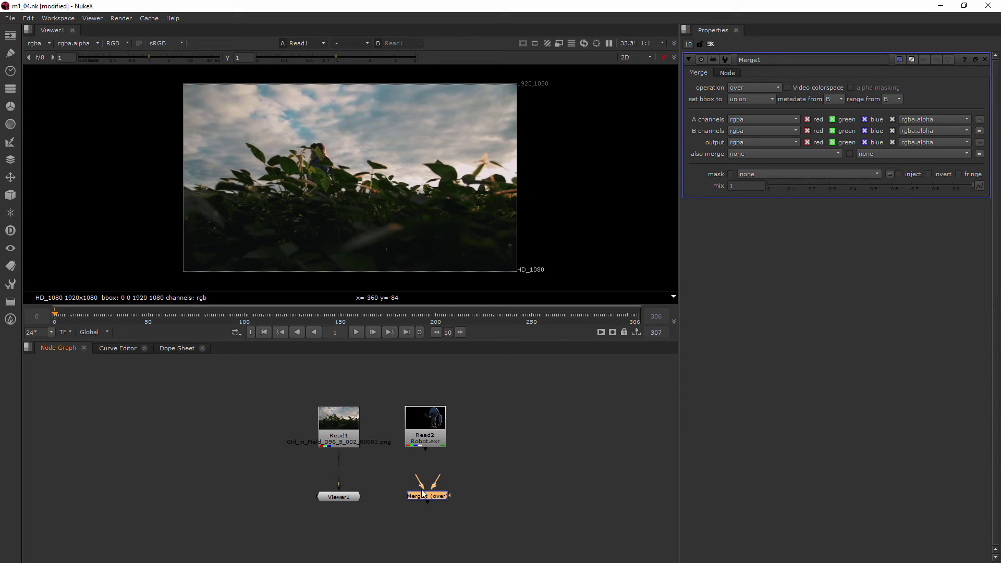
left_click_drag(411, 496, 395, 496)
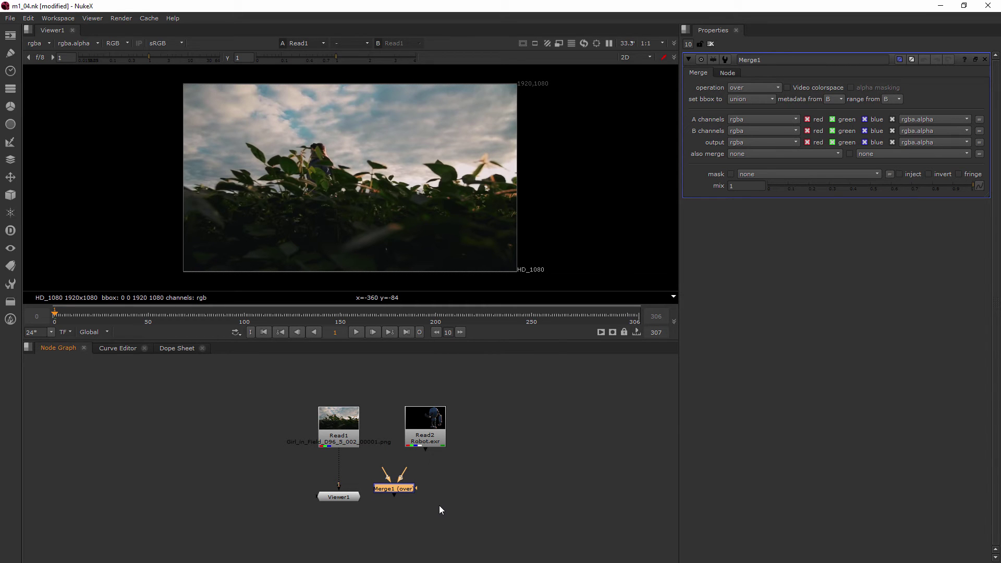
left_click_drag(339, 424, 339, 423)
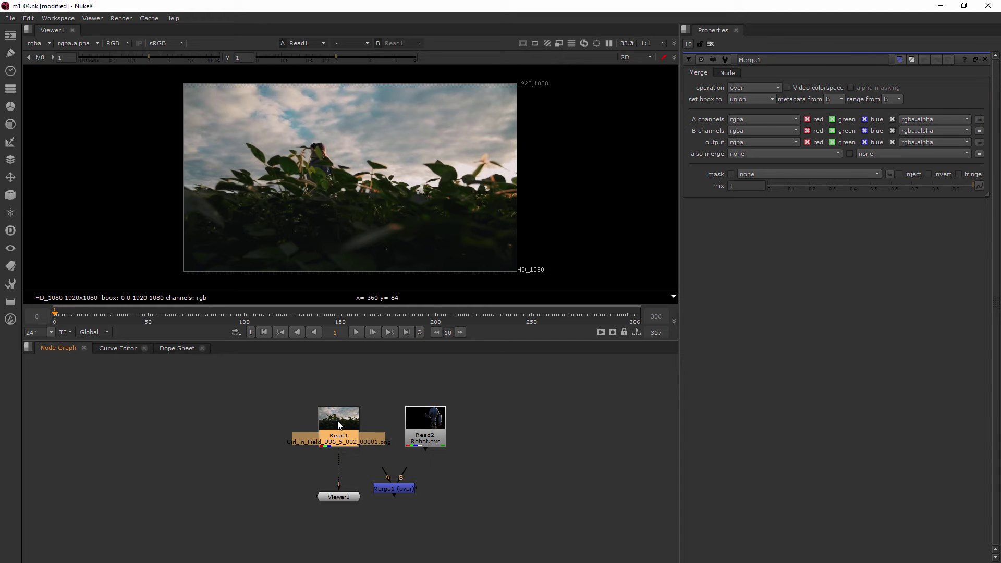
left_click(437, 418)
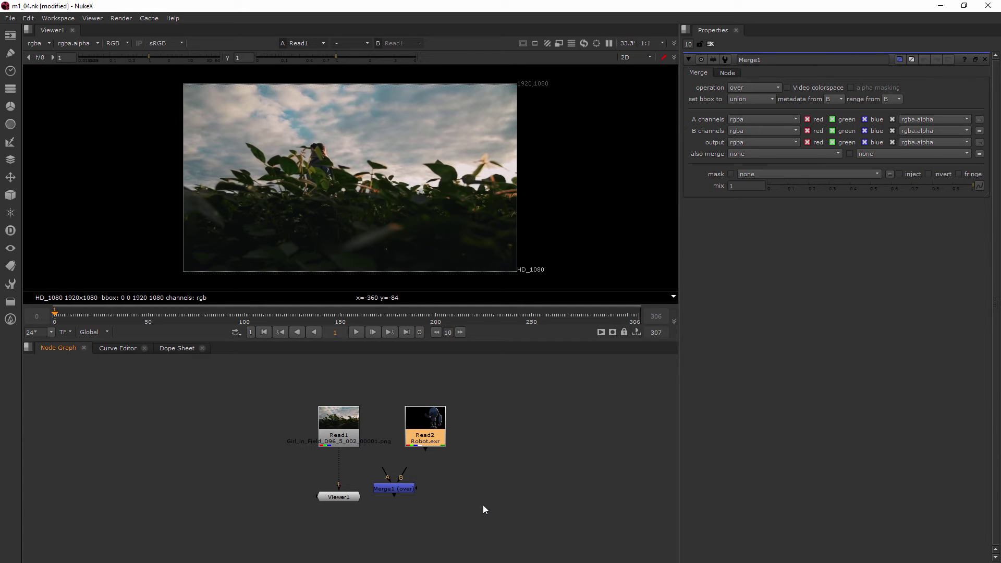
Step: Connect Merge1's A input to the Read2 robot node and move Read2 to the left of Viewer1
left_click_drag(387, 480, 371, 473)
mouse_move(747, 86)
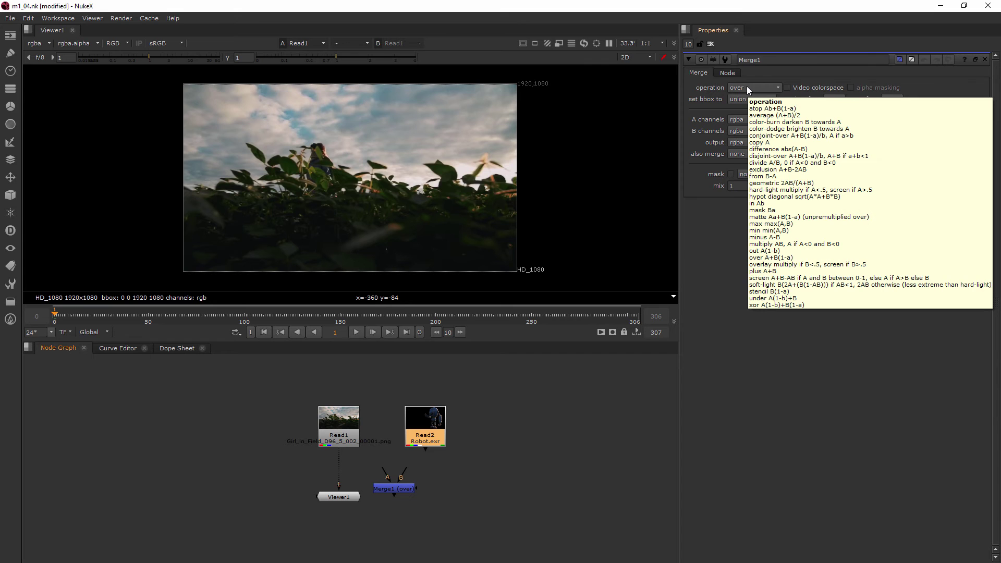
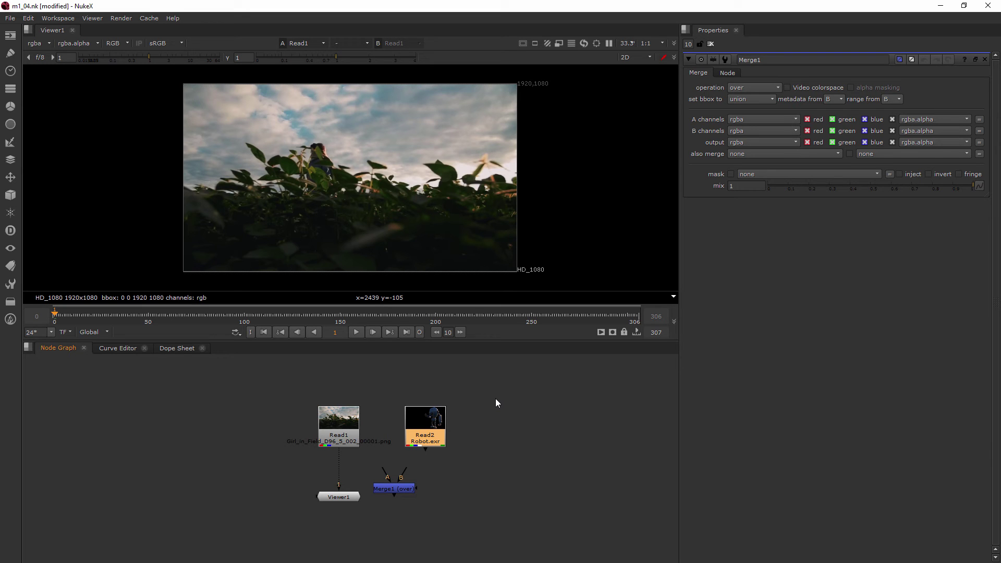
left_click_drag(442, 443, 448, 436)
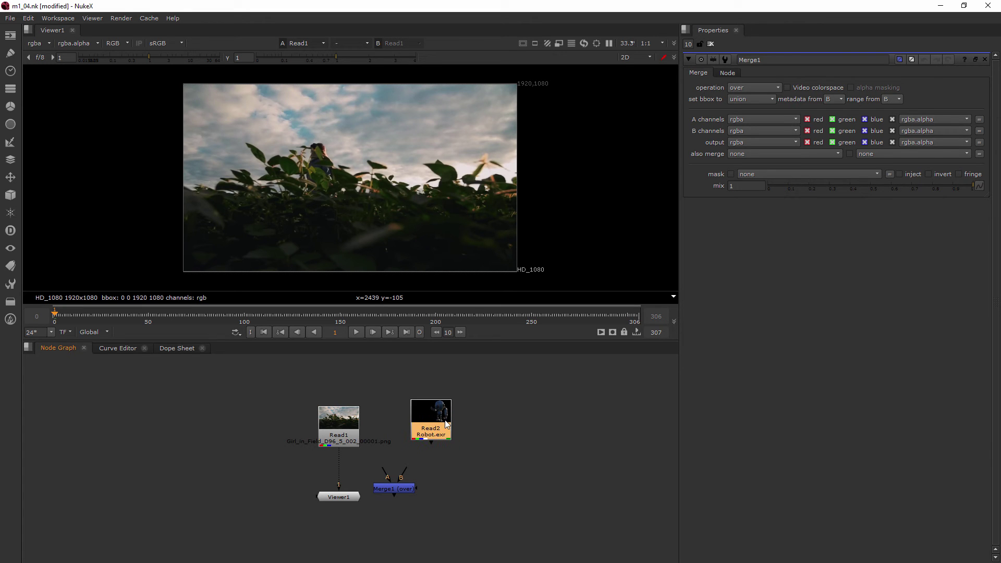
left_click_drag(387, 470, 390, 467)
left_click_drag(424, 433, 272, 499)
Step: Move Viewer1 to the right, out of the way, and line up Merge1 beneath the Read1 field plate
left_click(333, 499)
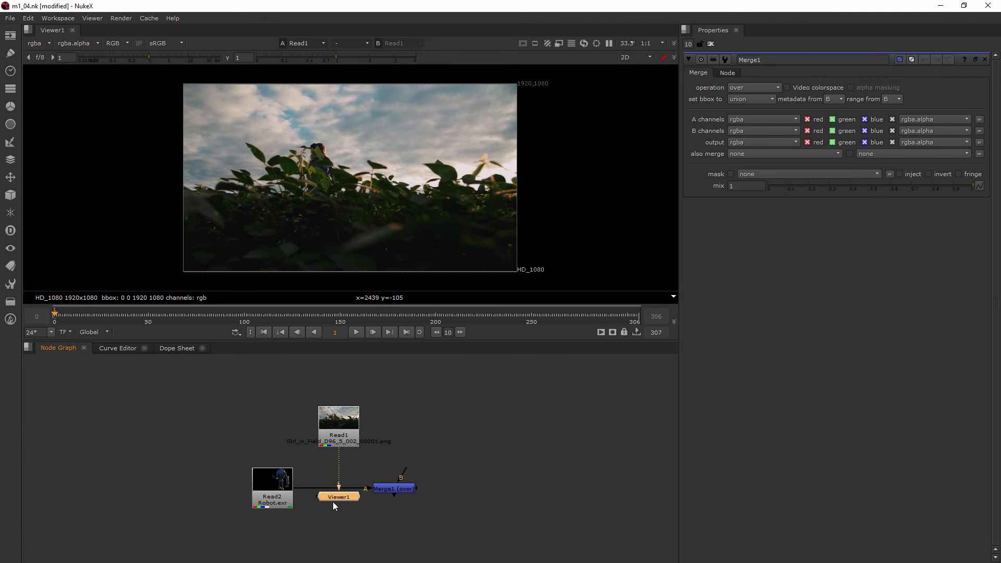
left_click_drag(381, 486, 421, 466)
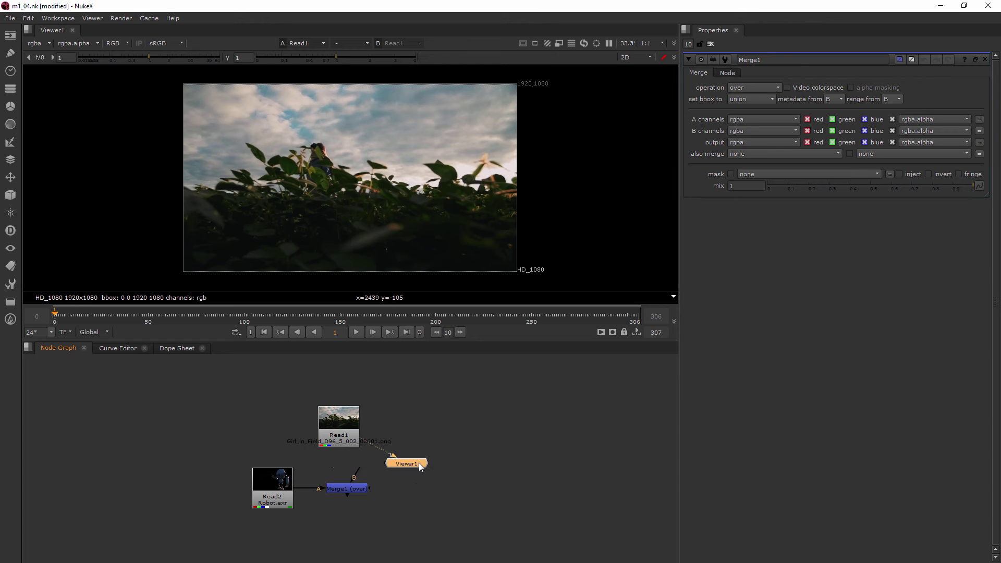
left_click_drag(371, 447, 378, 441)
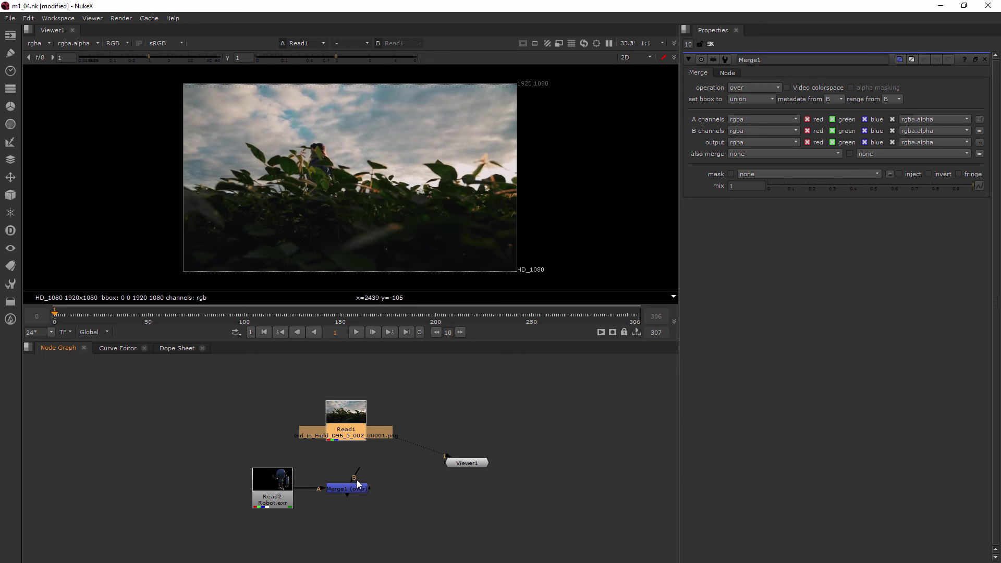
Step: Place Read2 above Merge1 and Read1 to its left, and connect Merge1's B input to Read1
left_click_drag(283, 480, 286, 431)
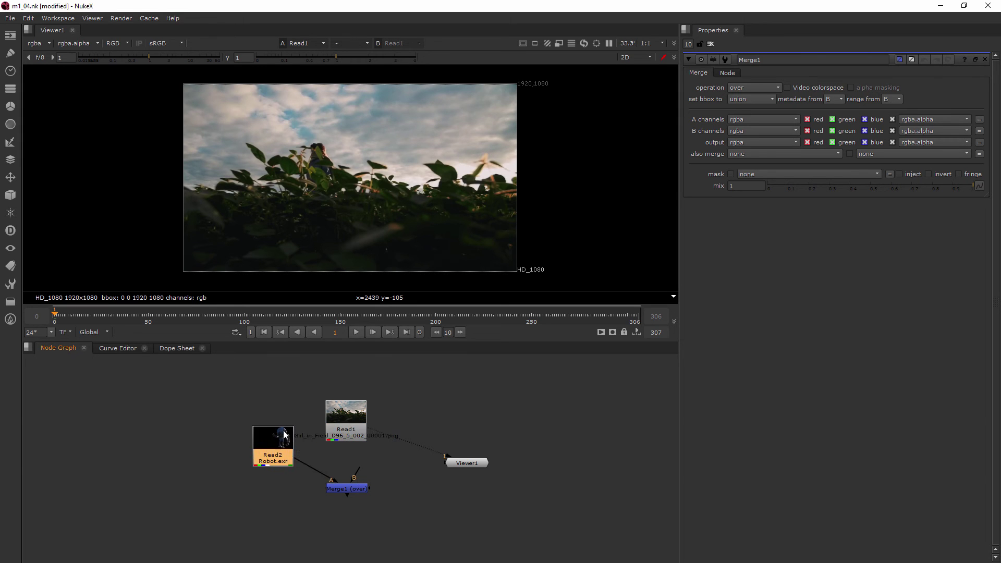
left_click_drag(336, 489, 282, 500)
left_click_drag(350, 429, 209, 498)
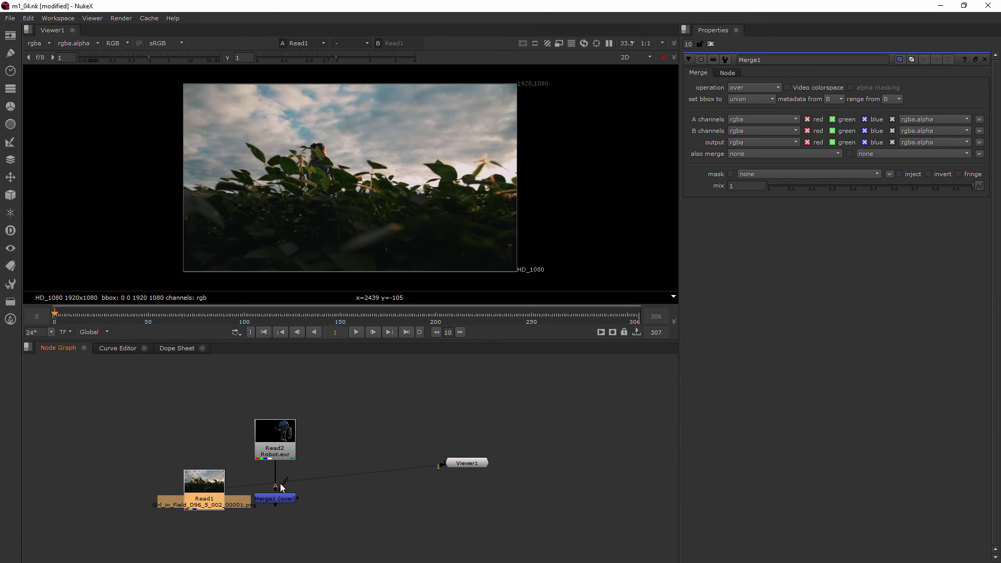
left_click_drag(283, 486, 212, 490)
left_click_drag(213, 490, 193, 498)
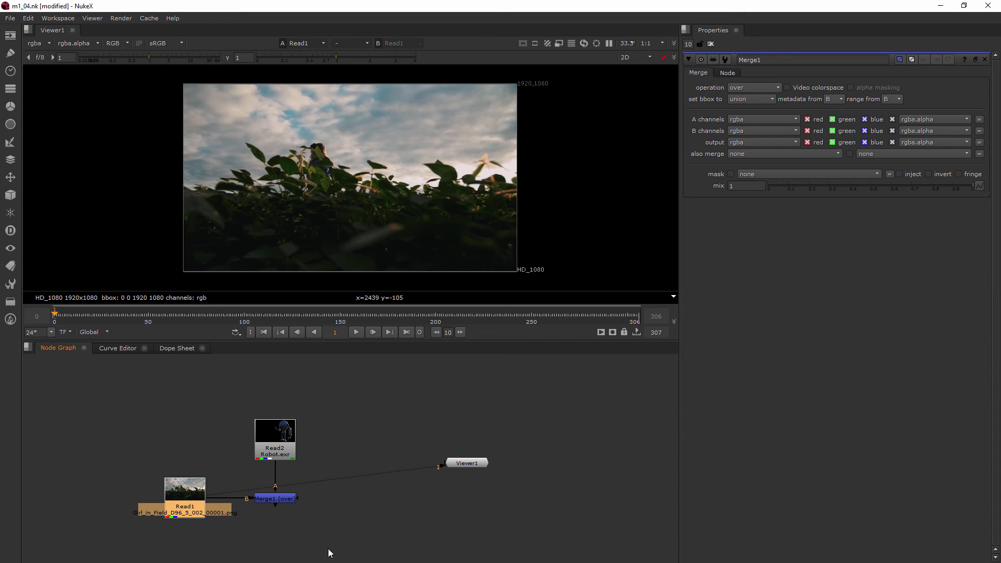
Step: Swap the Read nodes so Read1 sits directly above Merge1 and Read2 sits to its left
left_click_drag(190, 480, 340, 420)
left_click_drag(265, 441, 151, 500)
left_click_drag(340, 440, 276, 442)
left_click_drag(181, 489, 208, 490)
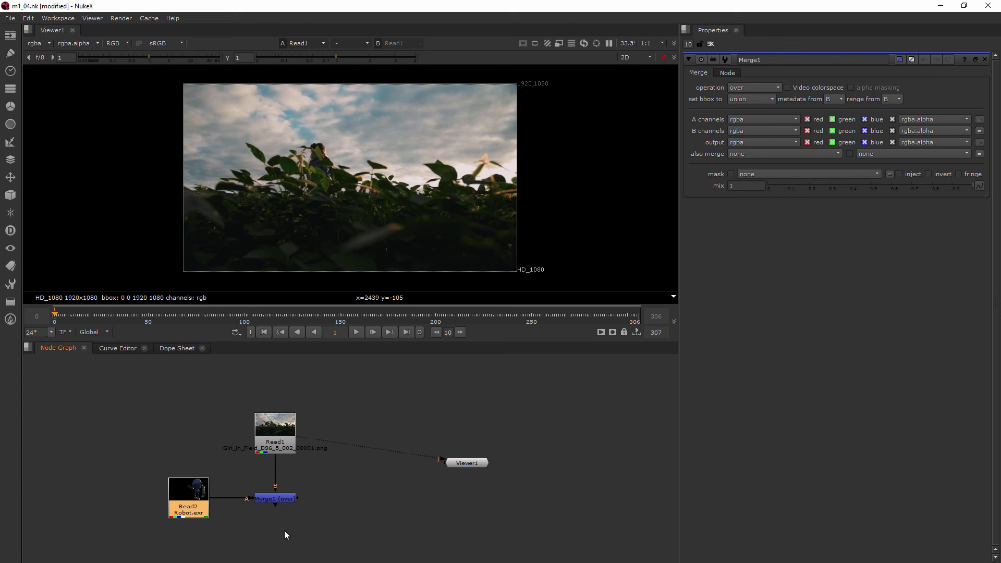
Step: Reconnect Viewer1's input from Read1 to Merge1 and place the viewer node just below and right of the merge
left_click(456, 461)
left_click_drag(456, 462, 431, 514)
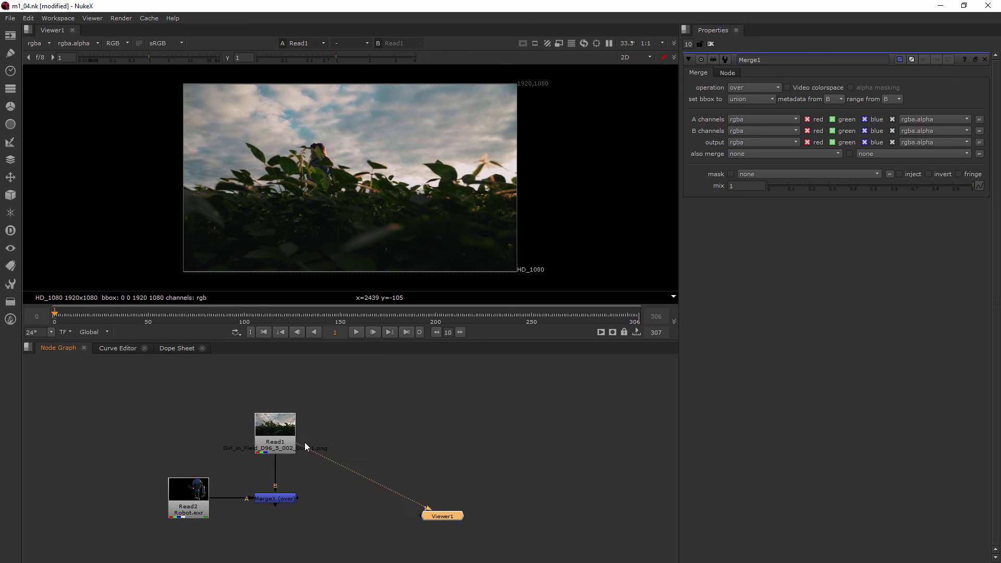
left_click_drag(302, 448, 295, 441)
left_click_drag(301, 443, 280, 501)
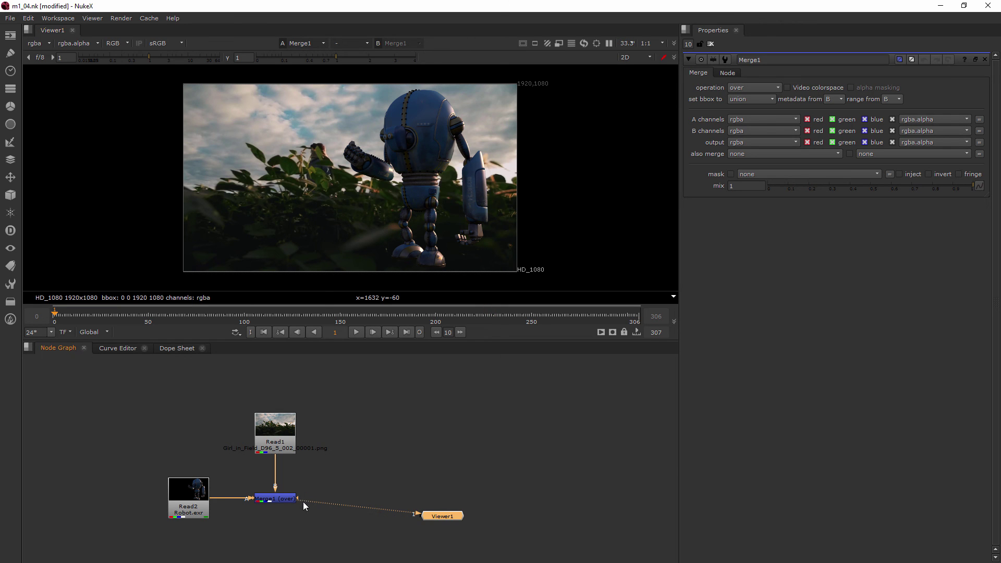
left_click_drag(432, 518, 351, 531)
left_click(186, 515)
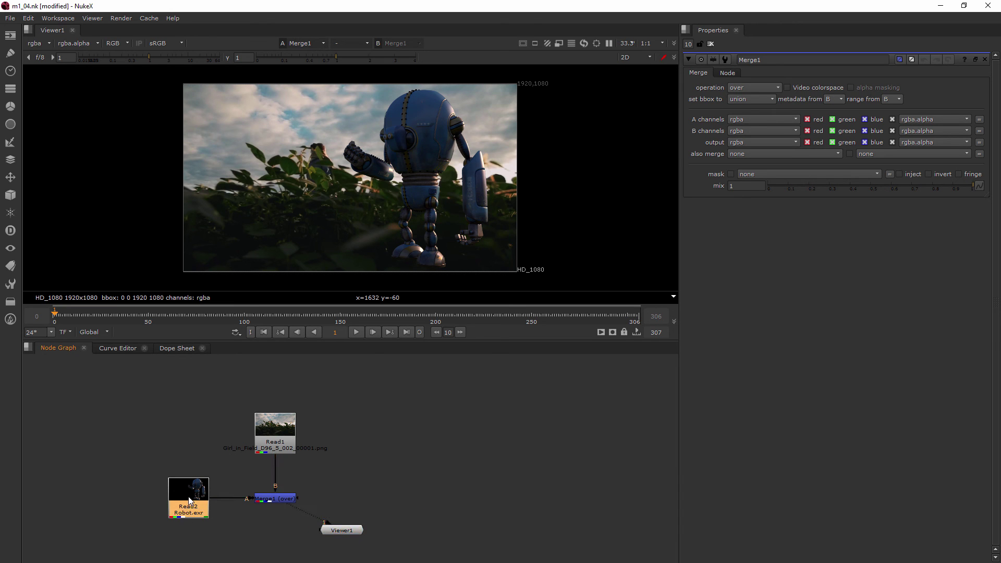
left_click(292, 426)
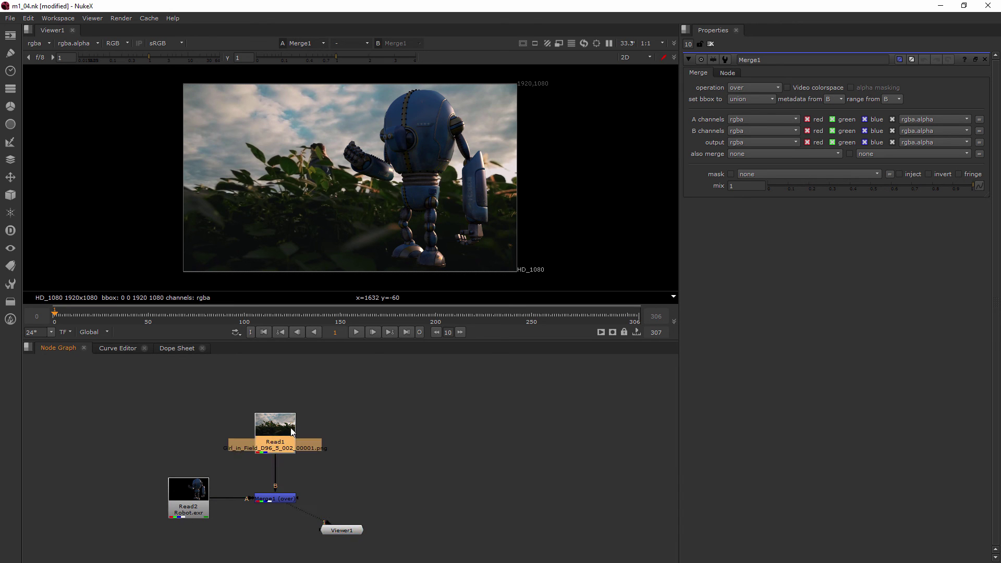
left_click(281, 499)
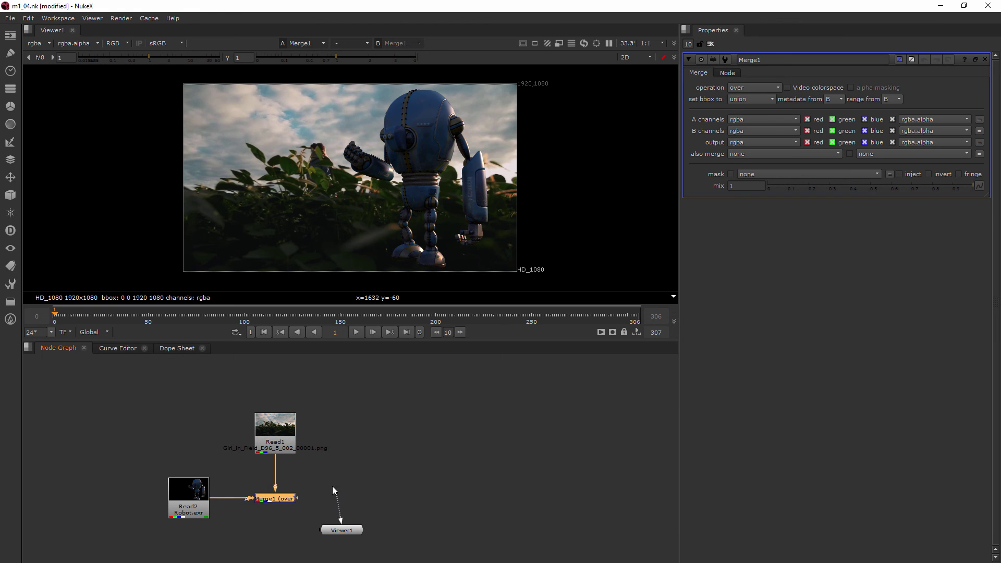
Step: Compare the outputs by showing Read2, Read1, Merge1 and again Read2 in the viewer
left_click(203, 503)
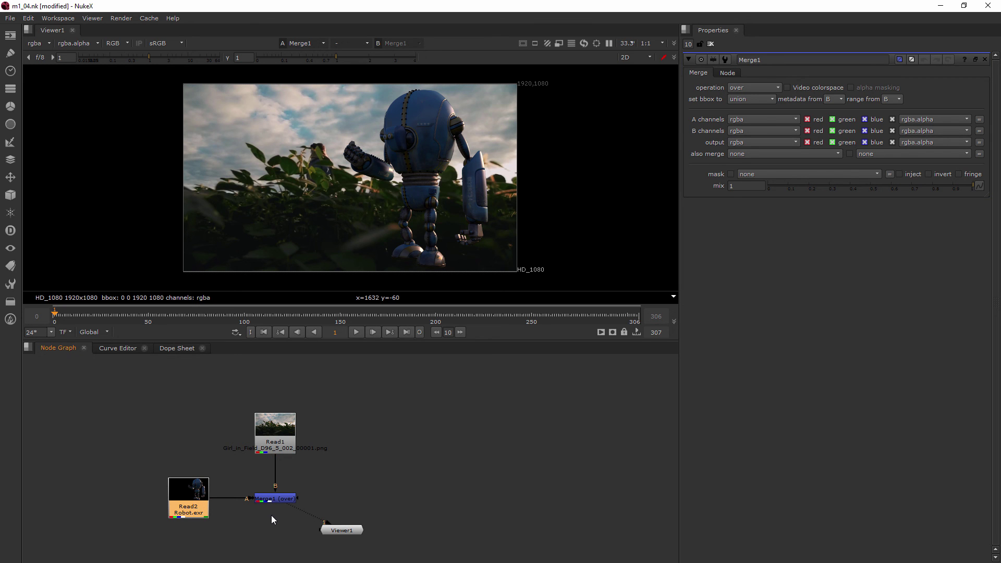
key("1")
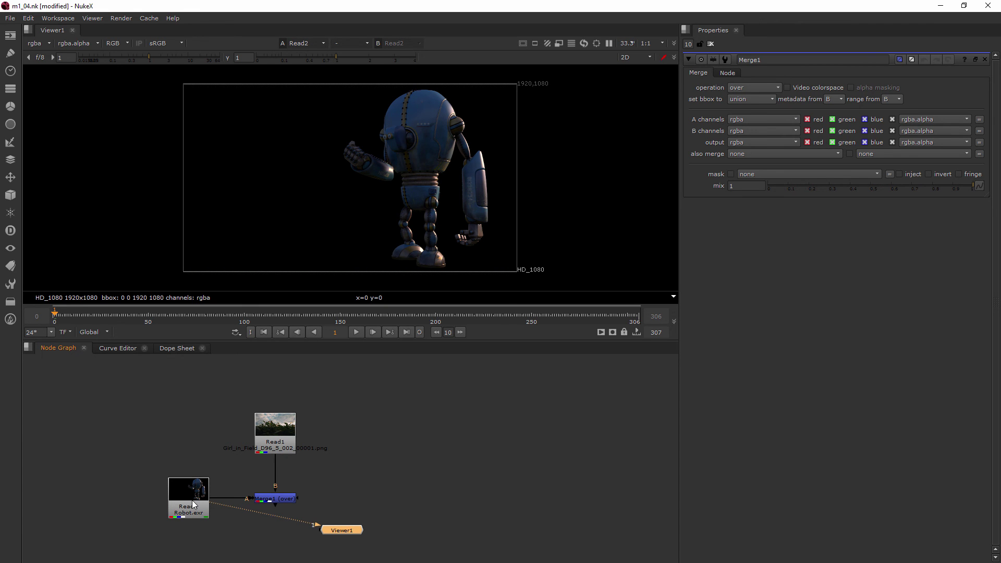
left_click(270, 441)
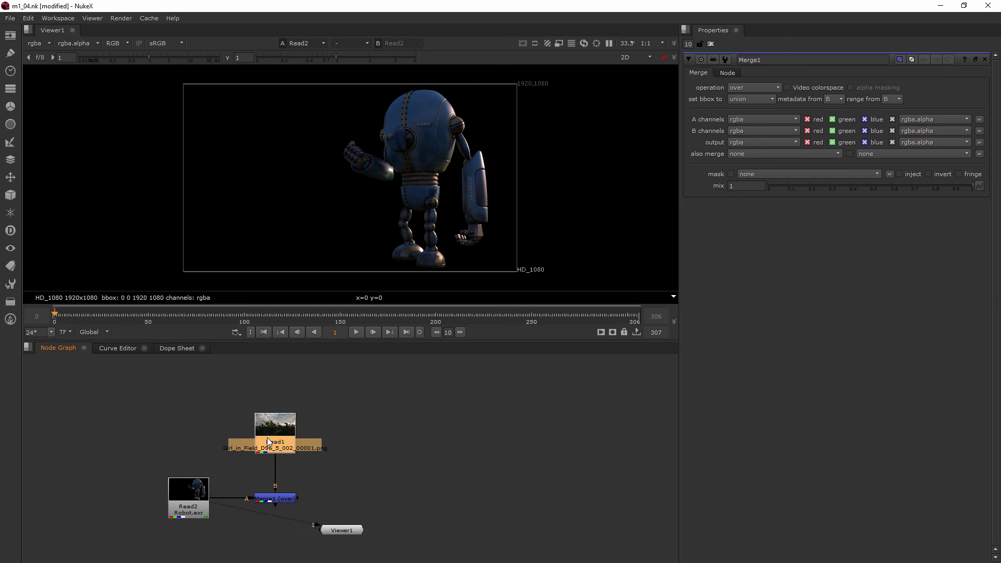
key("1")
left_click(278, 499)
key("1")
left_click(189, 506)
key("1")
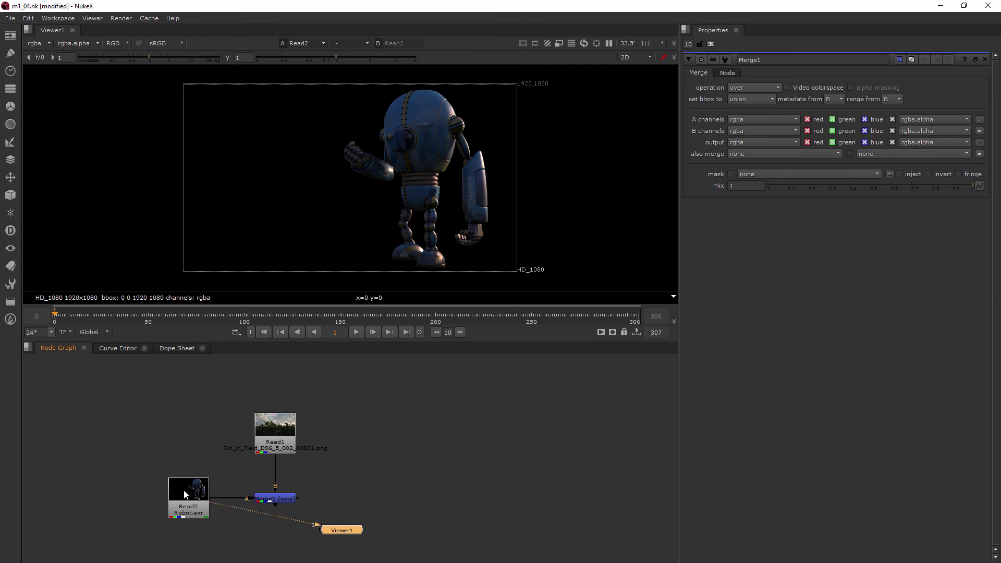
Step: Assign Read1 to viewer input 2 and switch repeatedly between inputs 1 and 2 to compare the robot render with the field plate
left_click(274, 432)
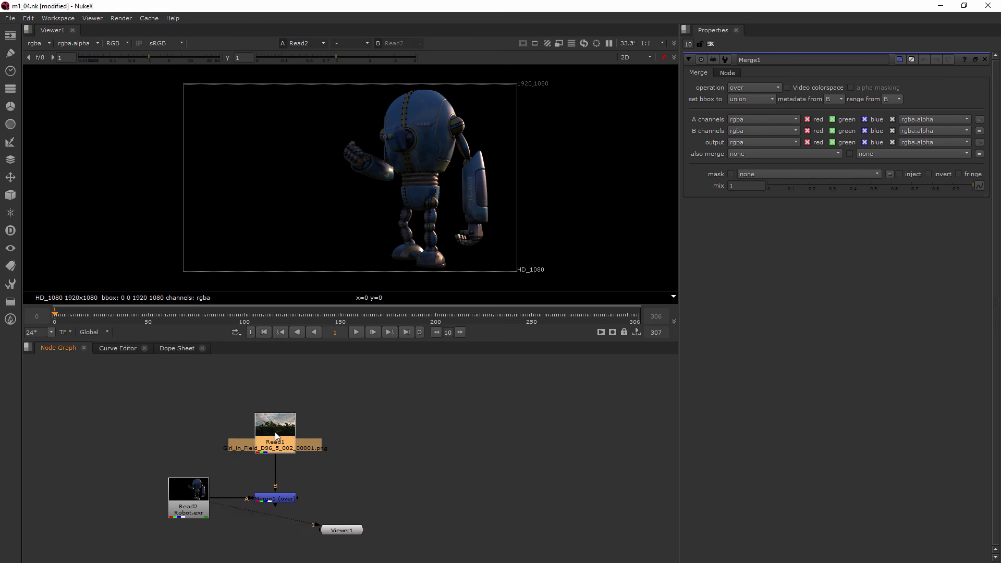
key("2")
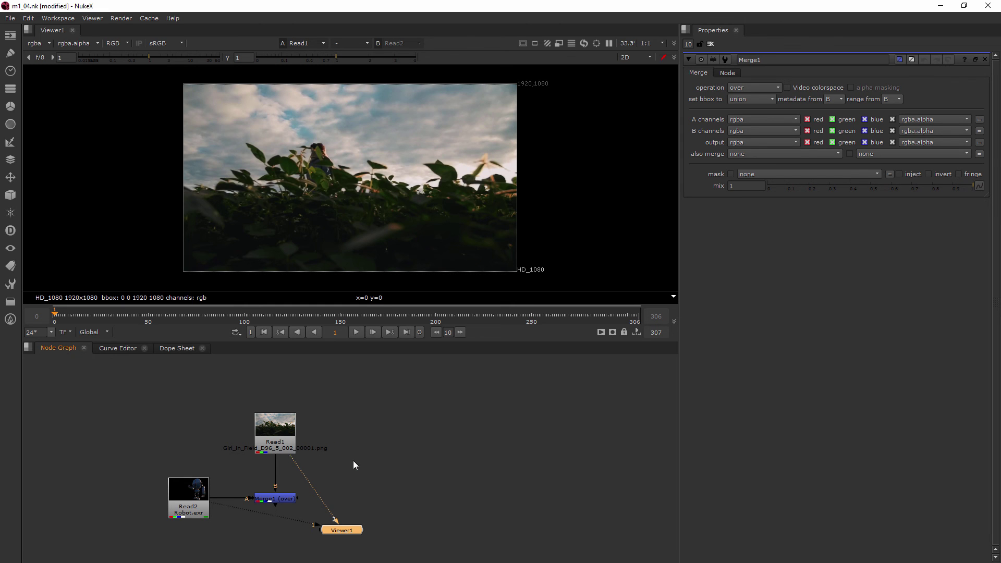
key("1")
key("2")
key("1")
key("2")
key("1")
key("2")
key("1")
key("2")
key("1")
key("2")
key("1")
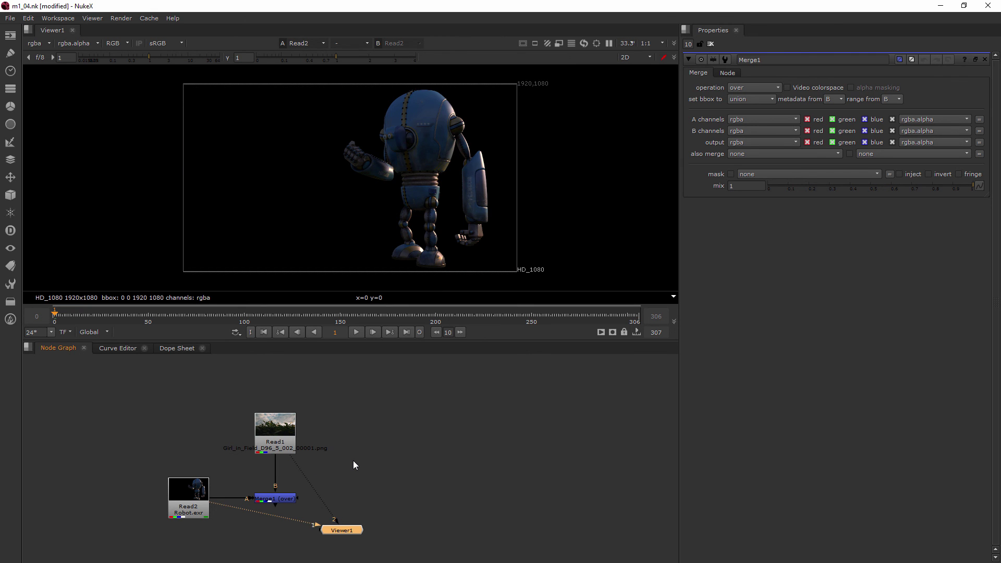
key("2")
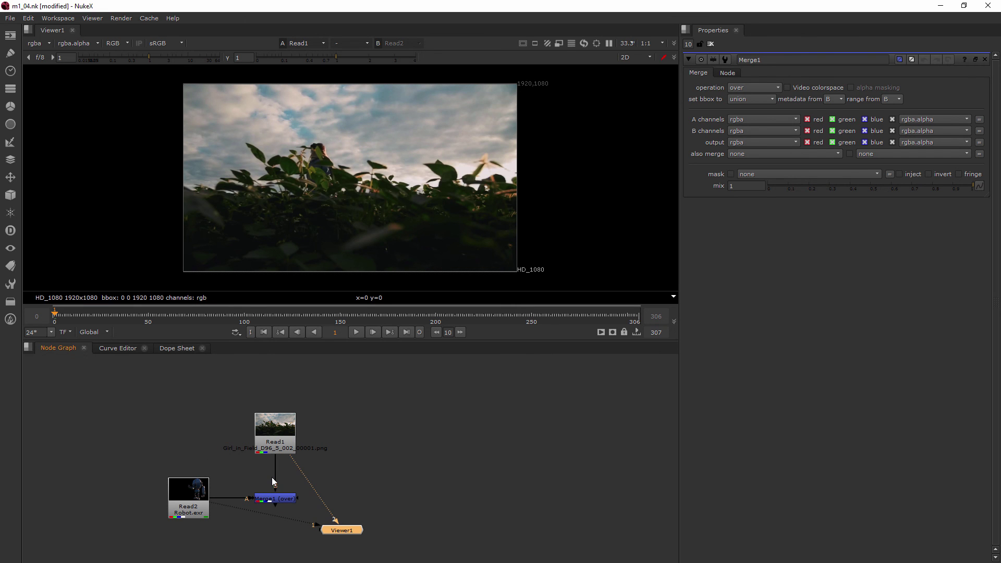
Step: Assign Merge1 to viewer input 3 and switch between the viewer inputs to compare the composite with its sources
left_click(278, 500)
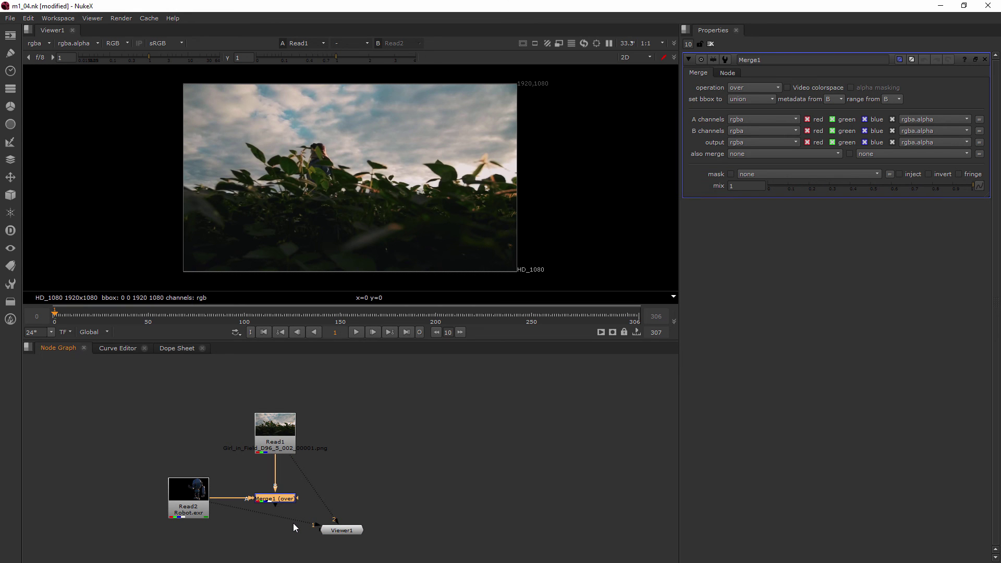
key("3")
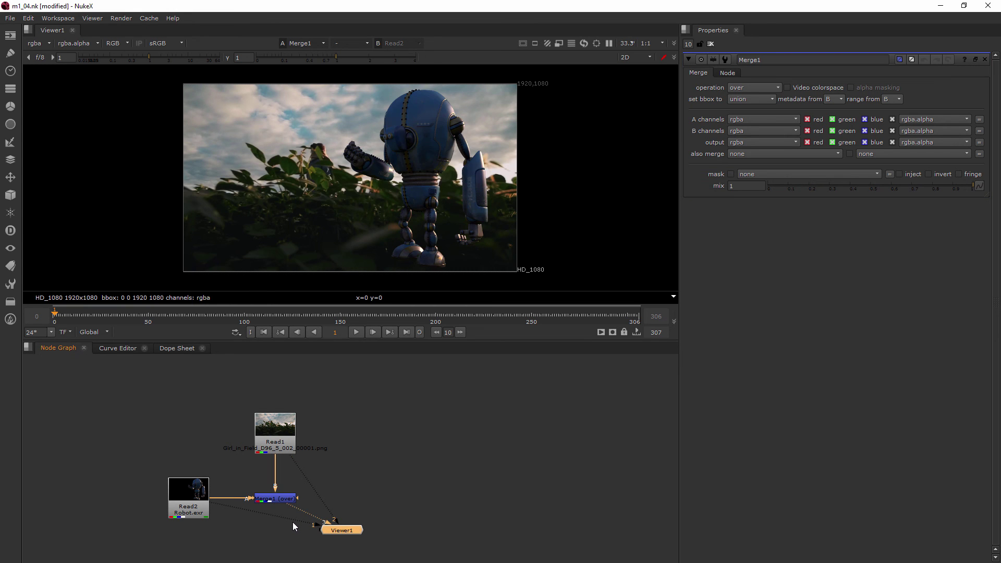
key("1")
key("2")
key("1")
key("2")
key("1")
Step: Shift the viewer node closer beneath Merge1, reassign Read2 to viewer input 1, and compare it with Merge1 on input 3
left_click_drag(334, 531, 314, 543)
left_click(288, 500)
left_click(207, 499)
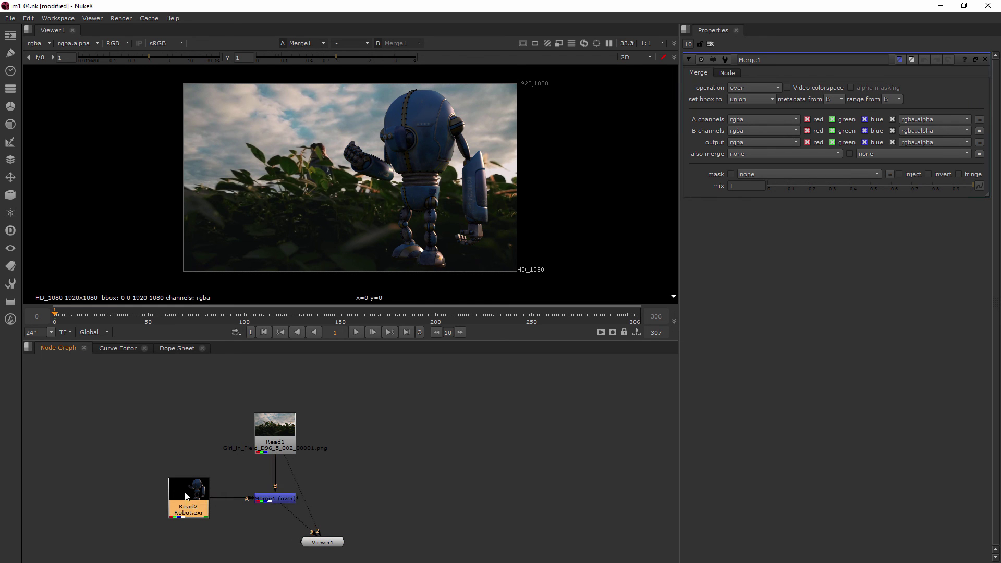
key("3")
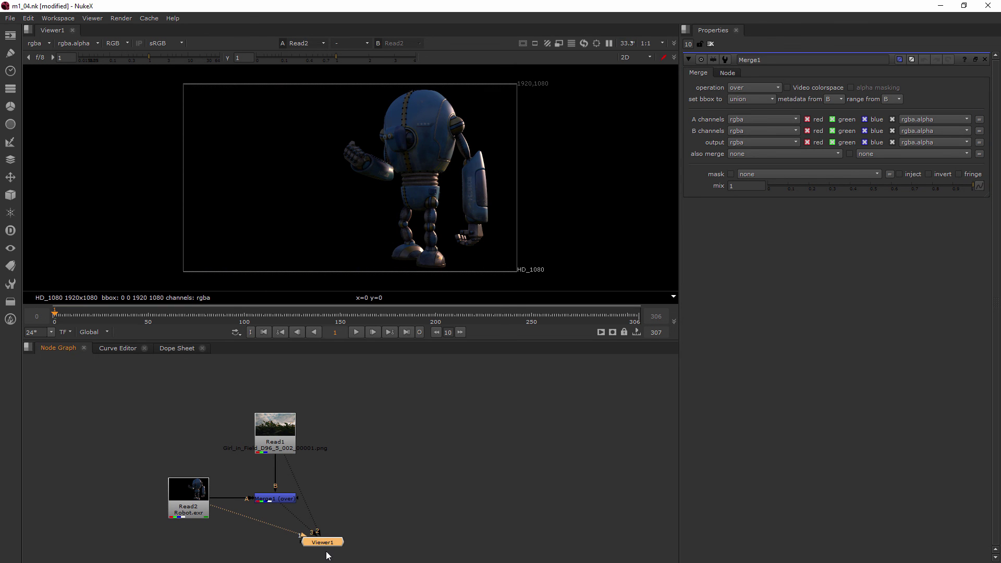
key("3")
key("1")
key("3")
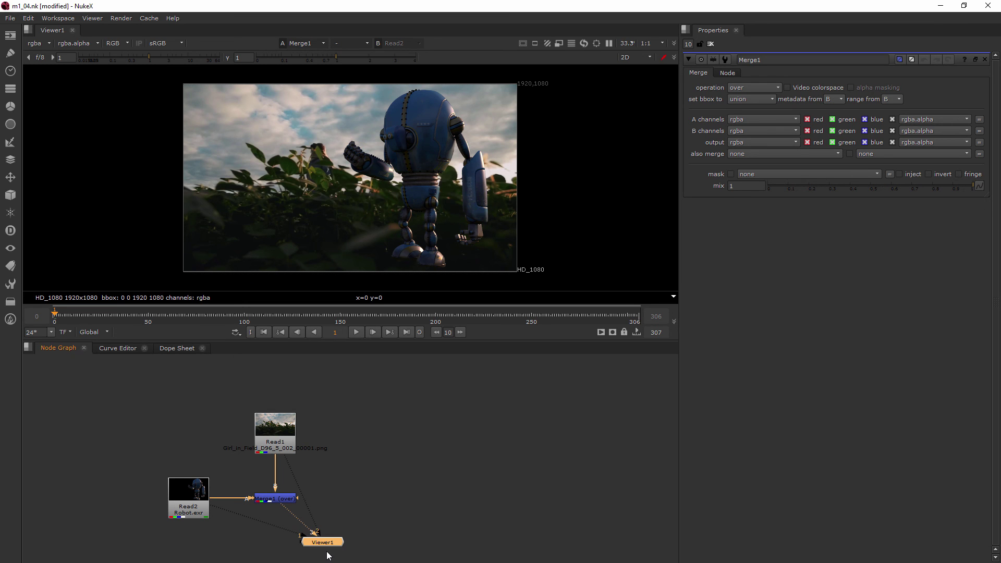
Step: Detach the viewer from Read2, Merge1 and Read1, place it directly below Merge1, and connect Merge1 to viewer input 1
left_click_drag(326, 546, 343, 547)
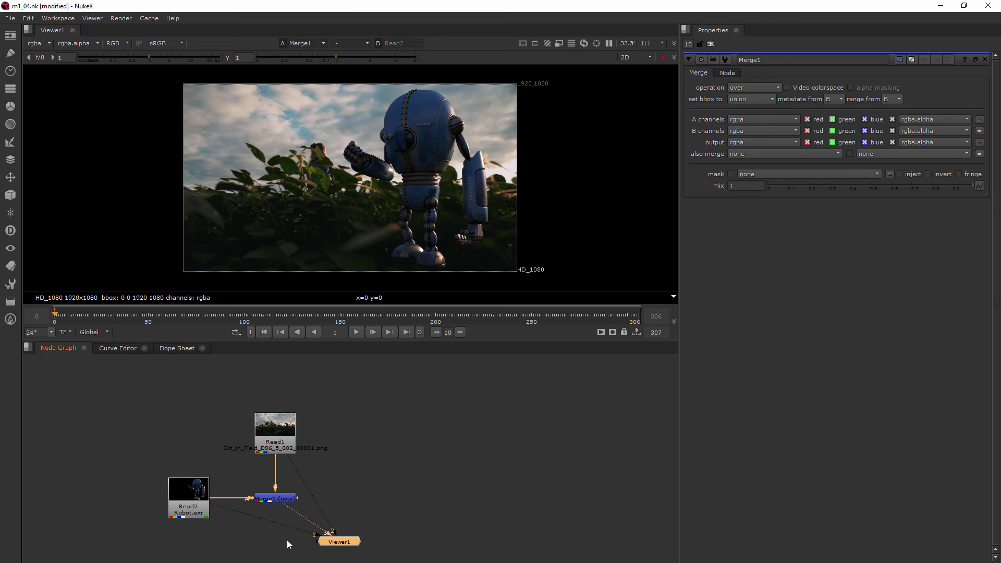
left_click_drag(221, 505, 217, 507)
left_click_drag(286, 504, 307, 518)
left_click_drag(293, 458, 273, 501)
left_click_drag(330, 537, 270, 530)
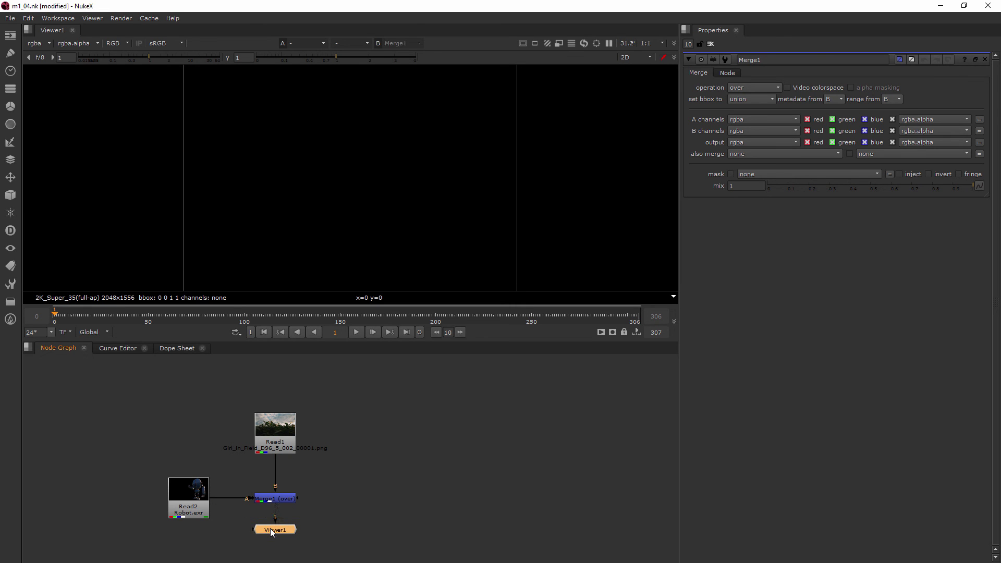
left_click(277, 498)
key("1")
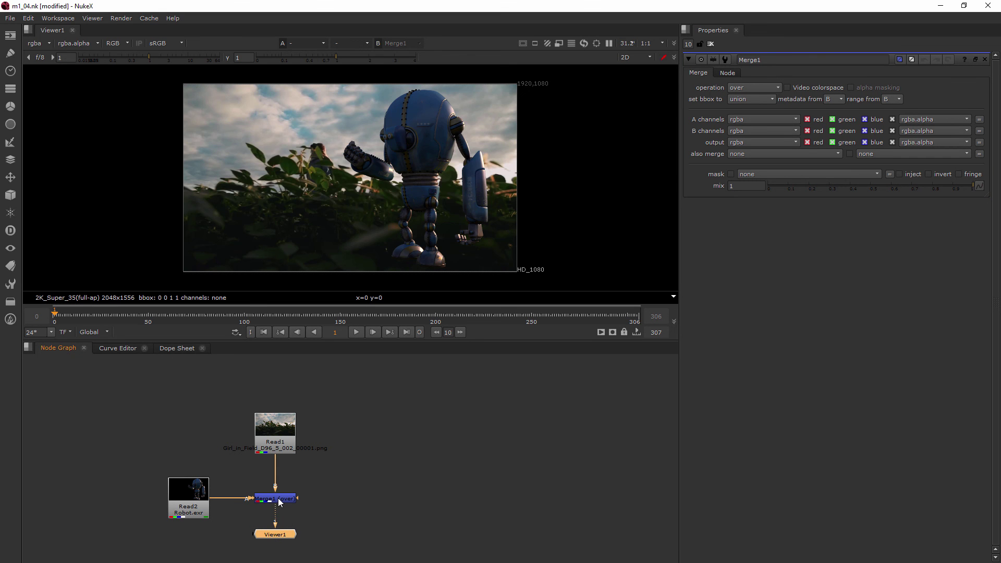